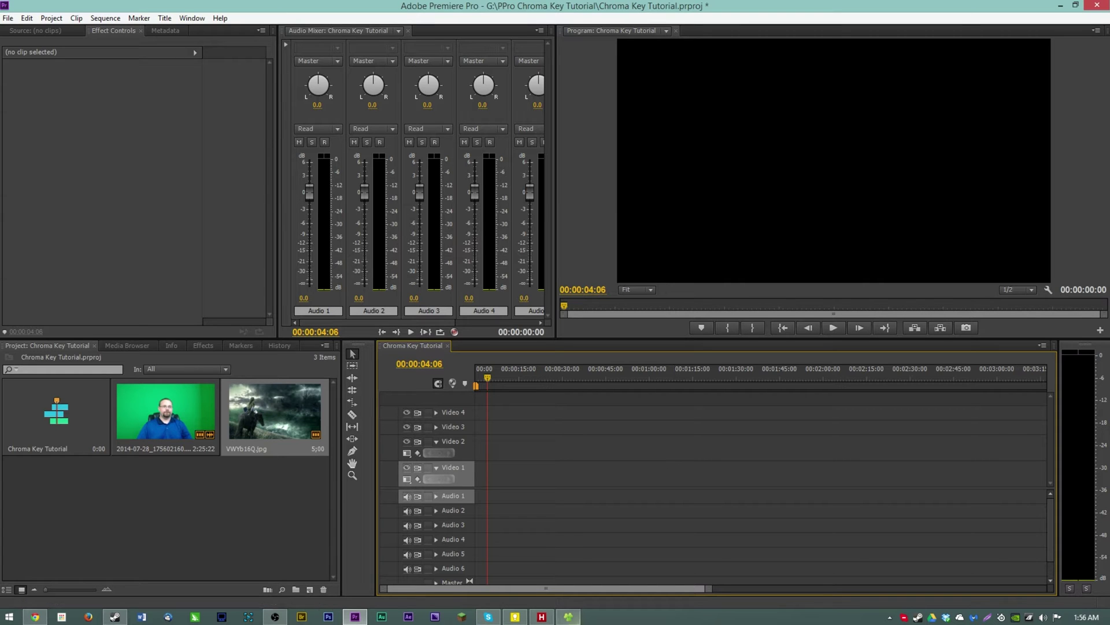
# Step: Browse to G:\PPro Chroma Key Tutorial in a new Explorer tab and play the green-screen mp4 in VLC
pyautogui.click(568, 617)
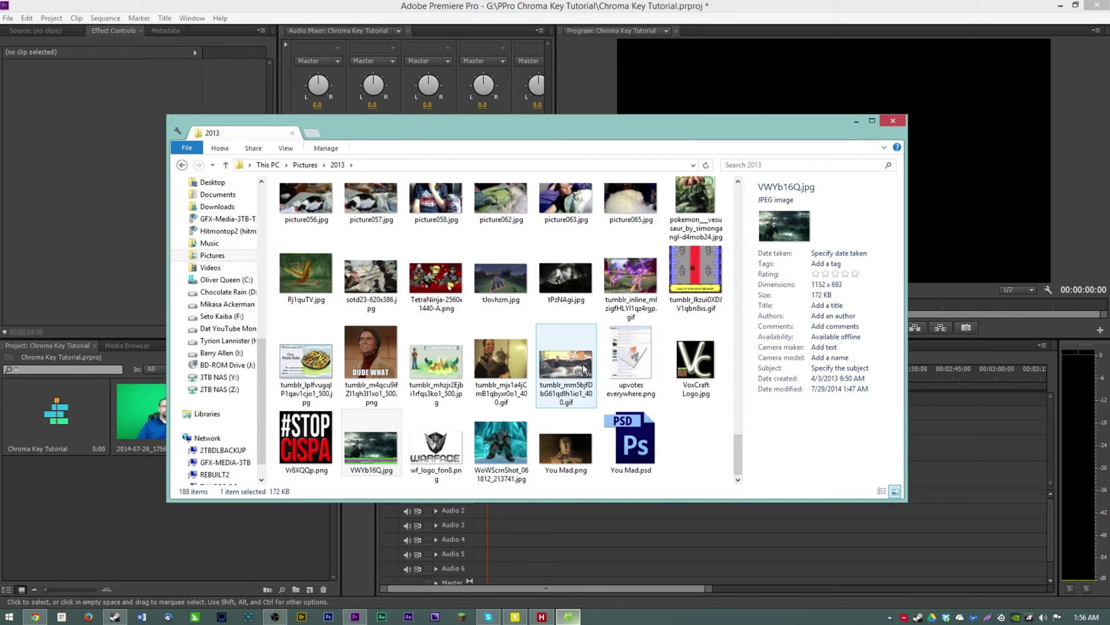
pyautogui.hotkey('ctrl', 't')
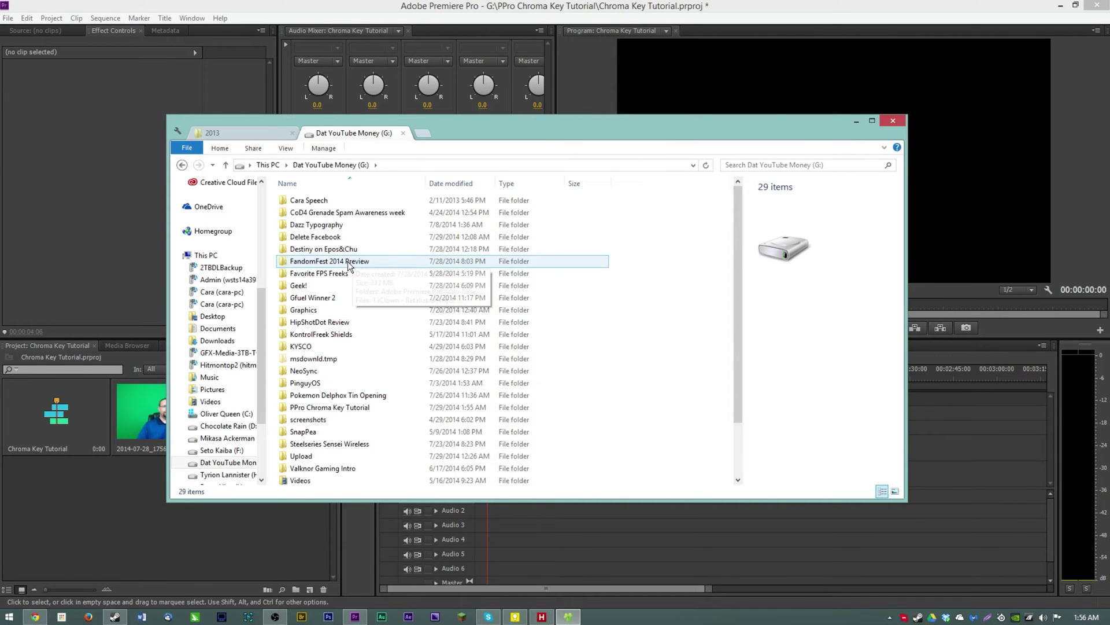
pyautogui.doubleClick(349, 407)
pyautogui.click(334, 226)
pyautogui.doubleClick(333, 226)
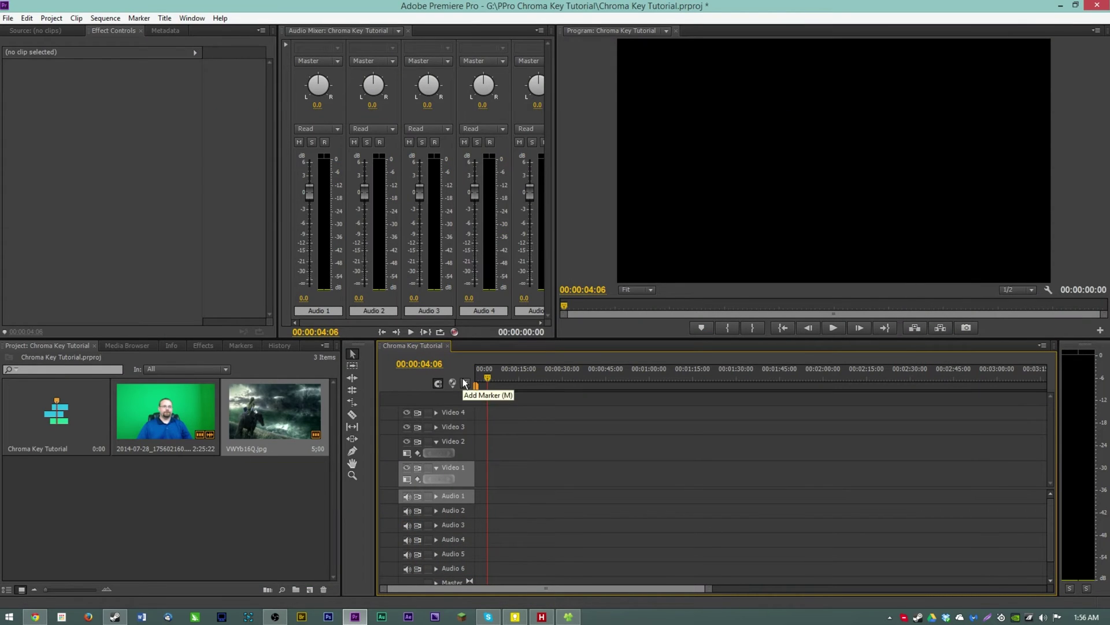
# Step: Place VWYb16Q.jpg at 00:00 on Video 1 and stretch it to fill the Program monitor frame
pyautogui.click(284, 493)
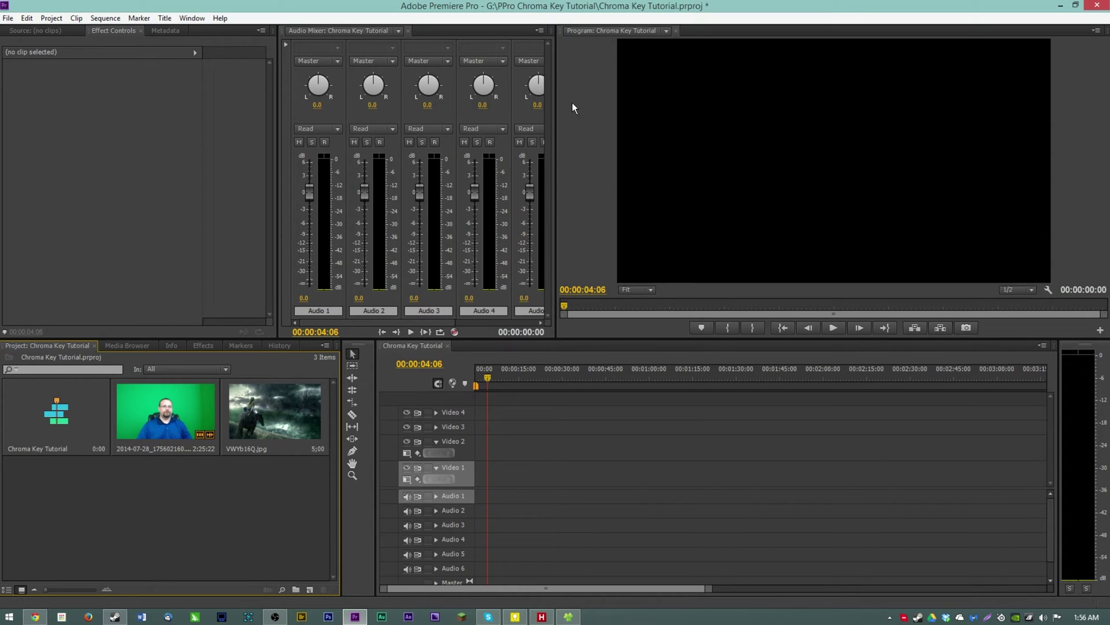
pyautogui.click(161, 402)
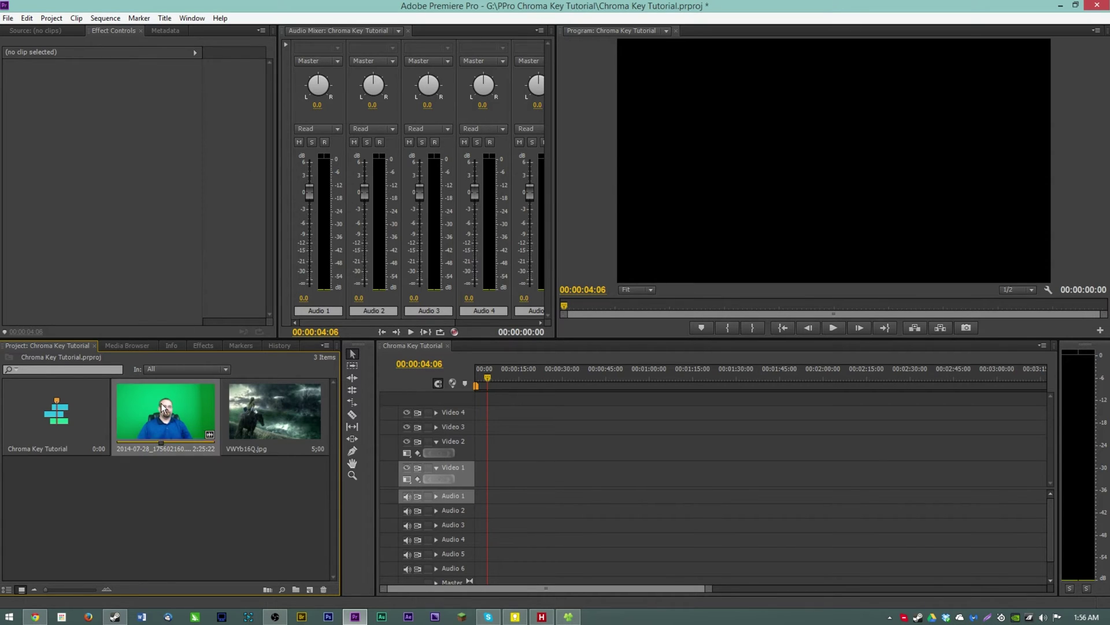
pyautogui.click(264, 404)
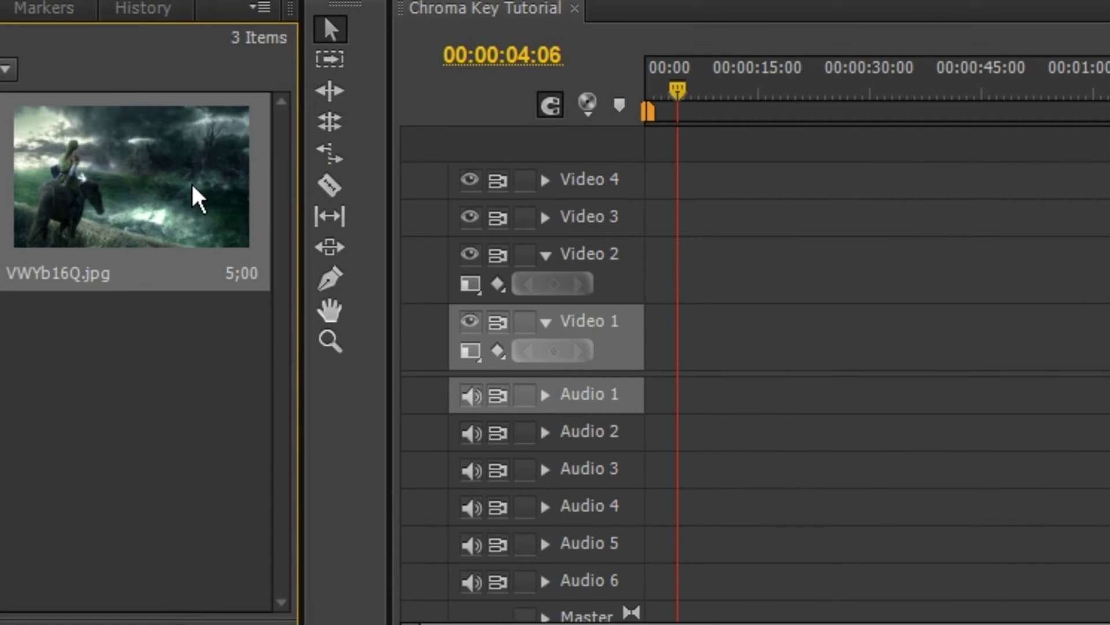
pyautogui.moveTo(198, 200); pyautogui.dragTo(868, 339)
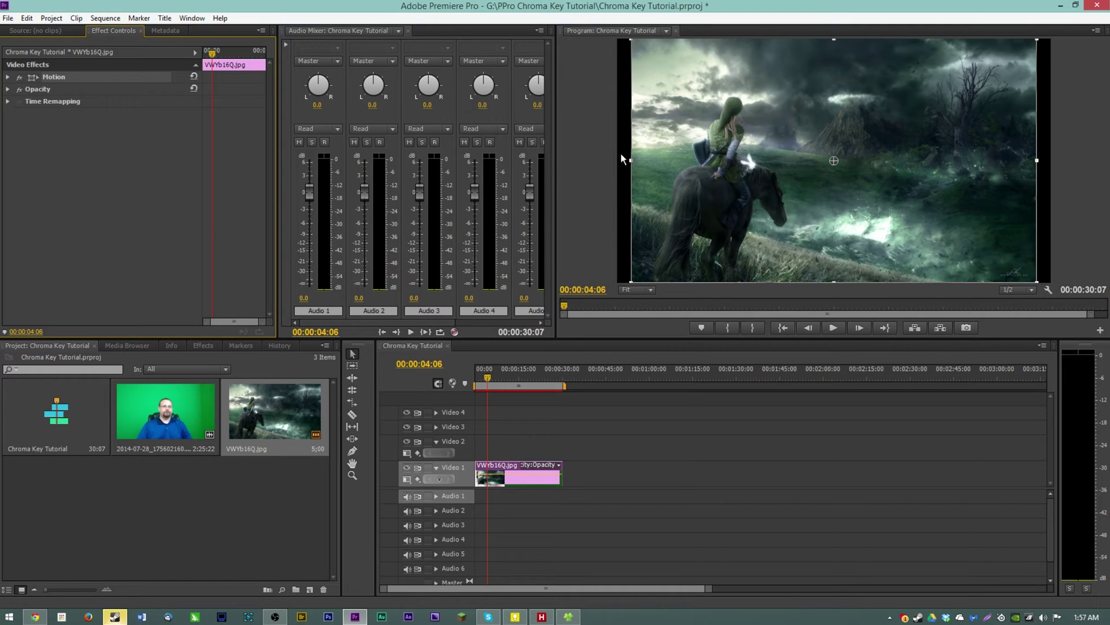
pyautogui.moveTo(621, 156); pyautogui.dragTo(611, 161)
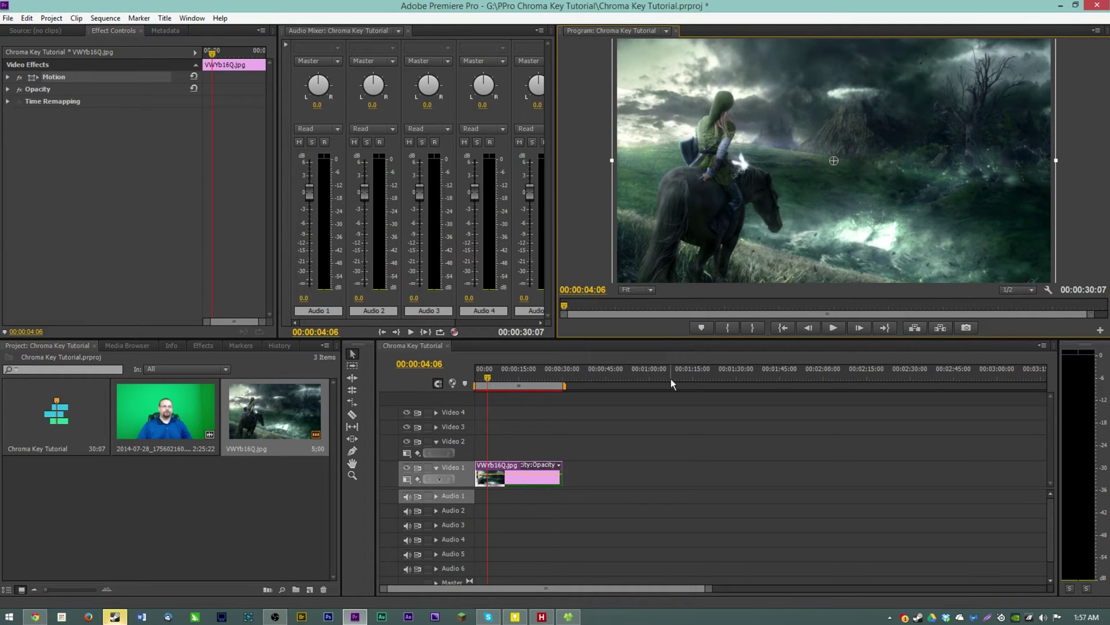
pyautogui.click(670, 442)
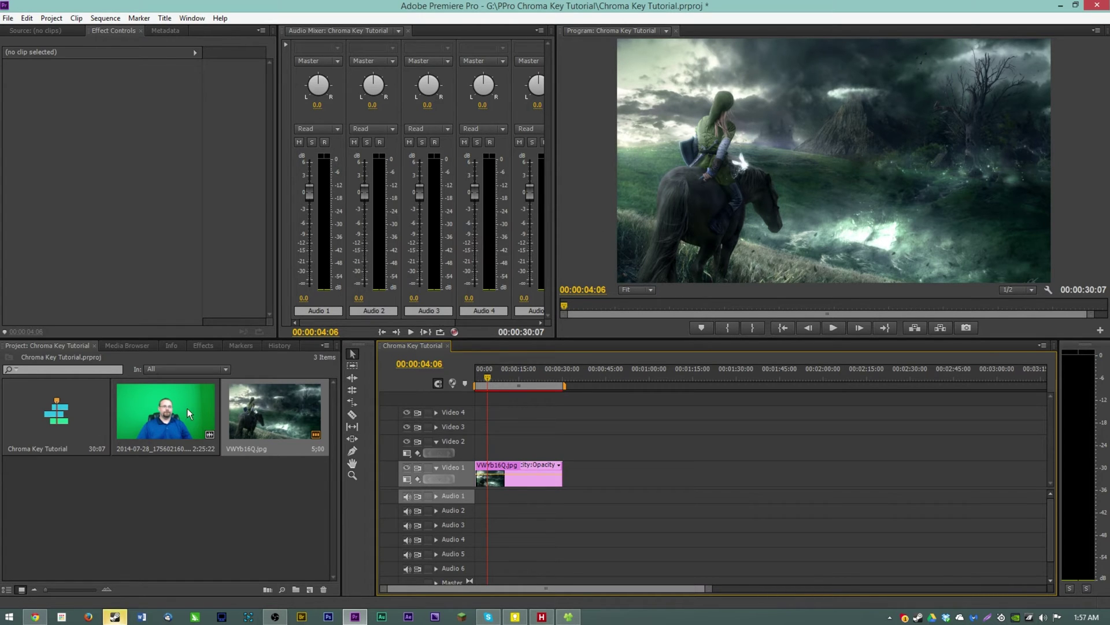
# Step: Drop the green-screen mp4 on Video 2 at 00:00, trim it to the image's end, and scrub to 00:00:18:06
pyautogui.moveTo(187, 407)
pyautogui.mouseDown()
pyautogui.moveTo(544, 467)
pyautogui.moveTo(486, 447)
pyautogui.moveTo(174, 414)
pyautogui.mouseUp()
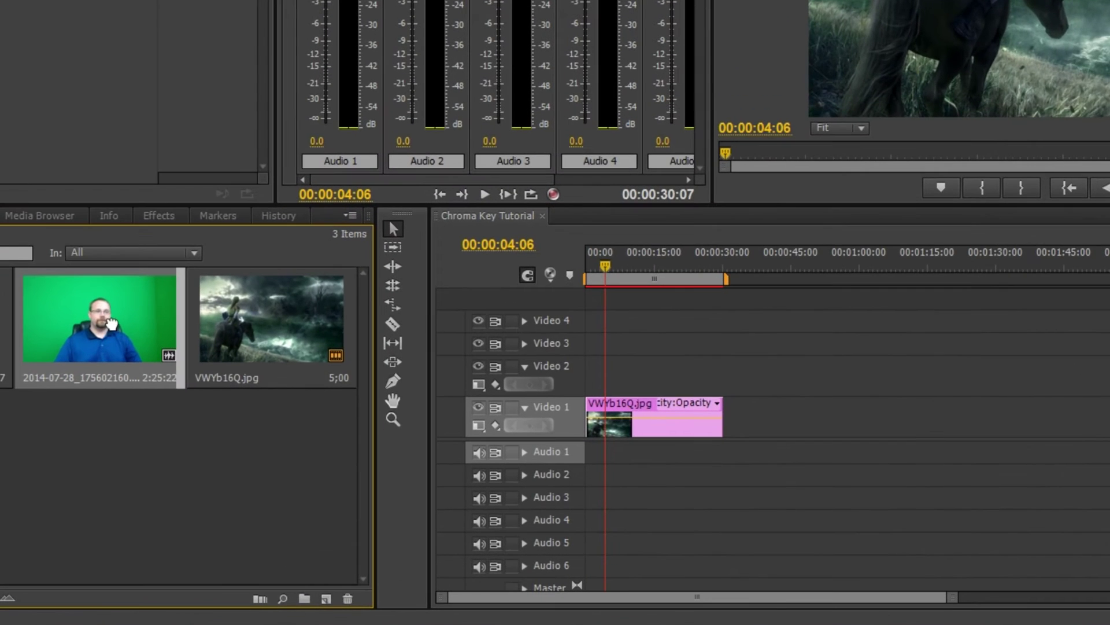
pyautogui.moveTo(112, 323); pyautogui.dragTo(596, 382)
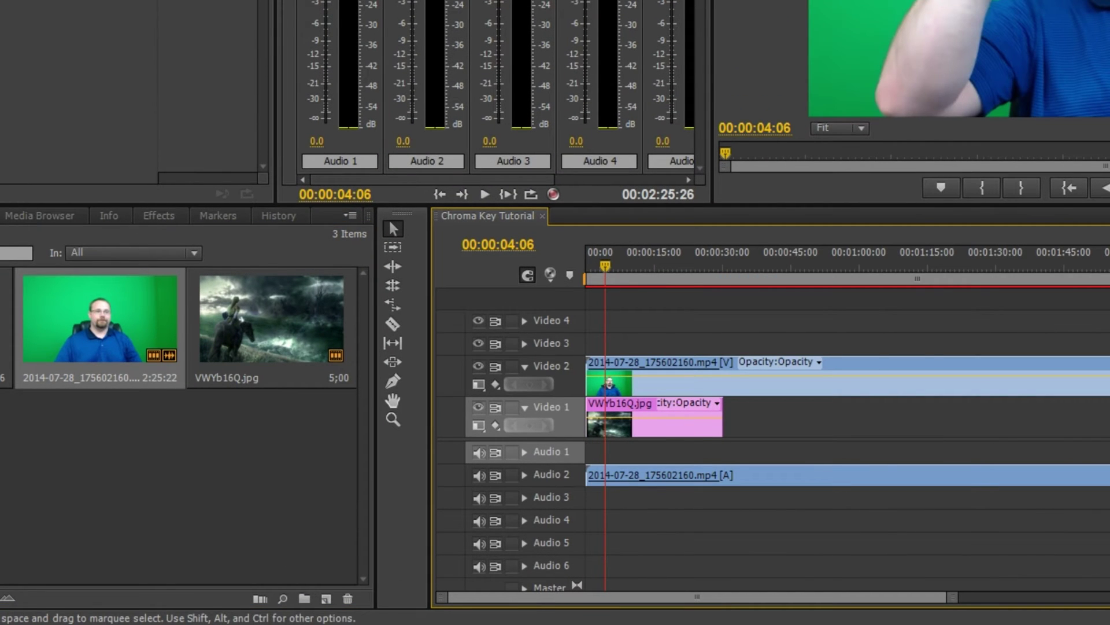
pyautogui.moveTo(1109, 370); pyautogui.dragTo(734, 346)
pyautogui.moveTo(649, 264)
pyautogui.mouseDown()
pyautogui.moveTo(680, 264)
pyautogui.moveTo(654, 257)
pyautogui.mouseUp()
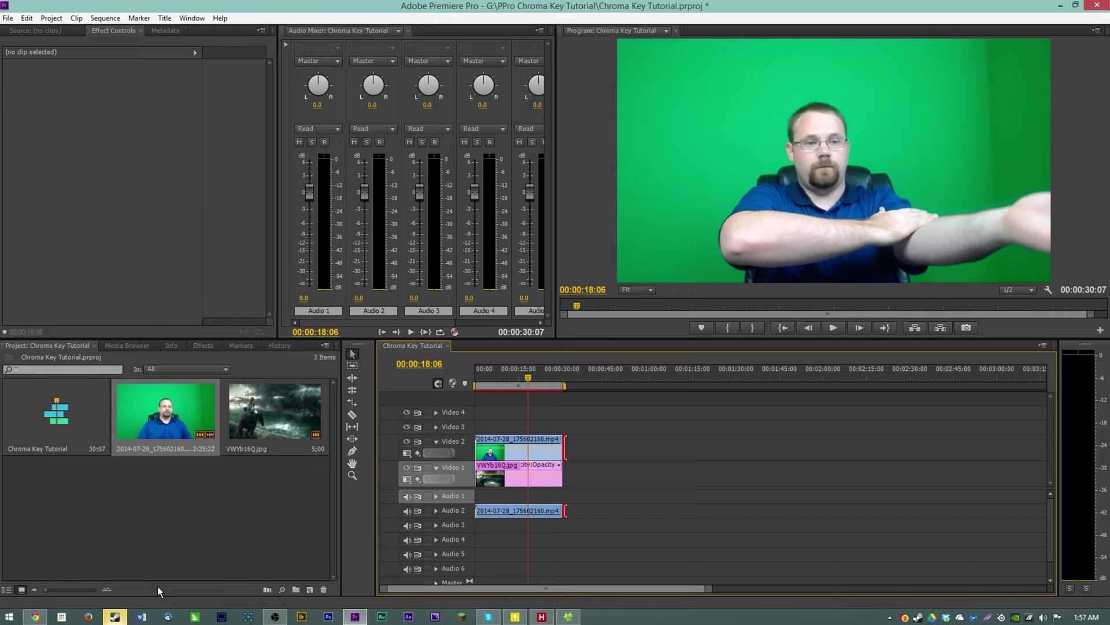
pyautogui.click(126, 617)
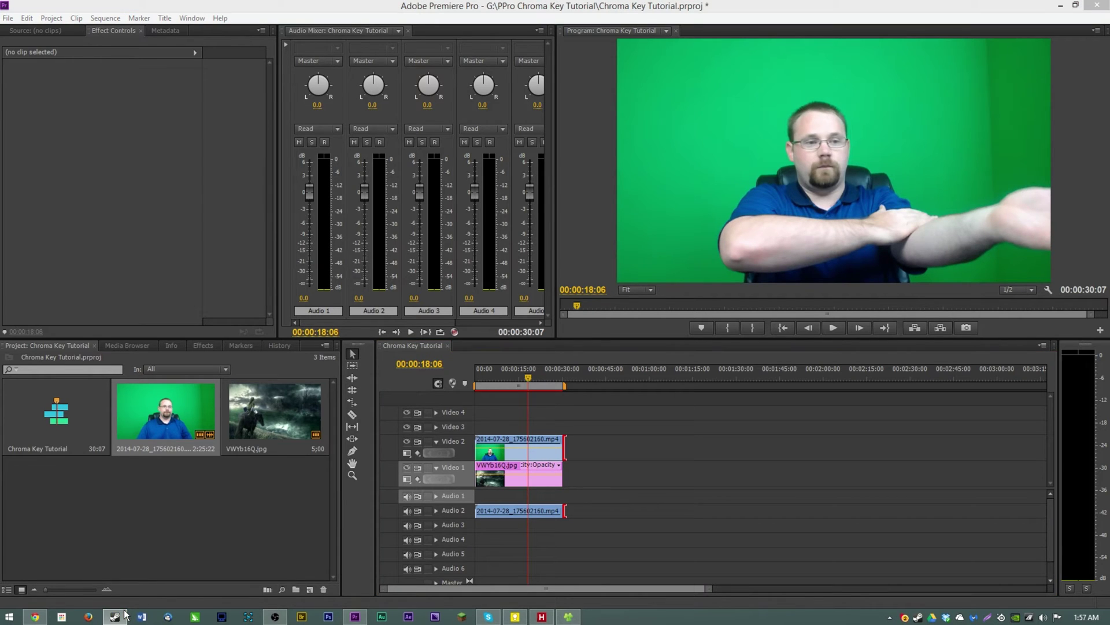
pyautogui.click(415, 408)
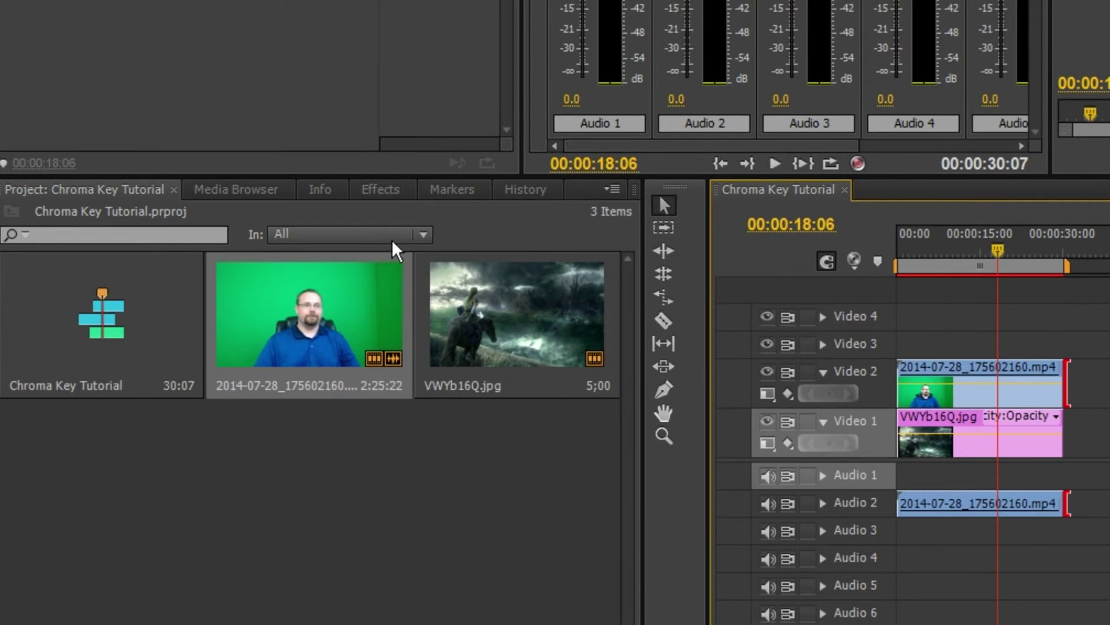
# Step: Show the Effects panel and browse its Video Effects and Keying groups
pyautogui.click(398, 195)
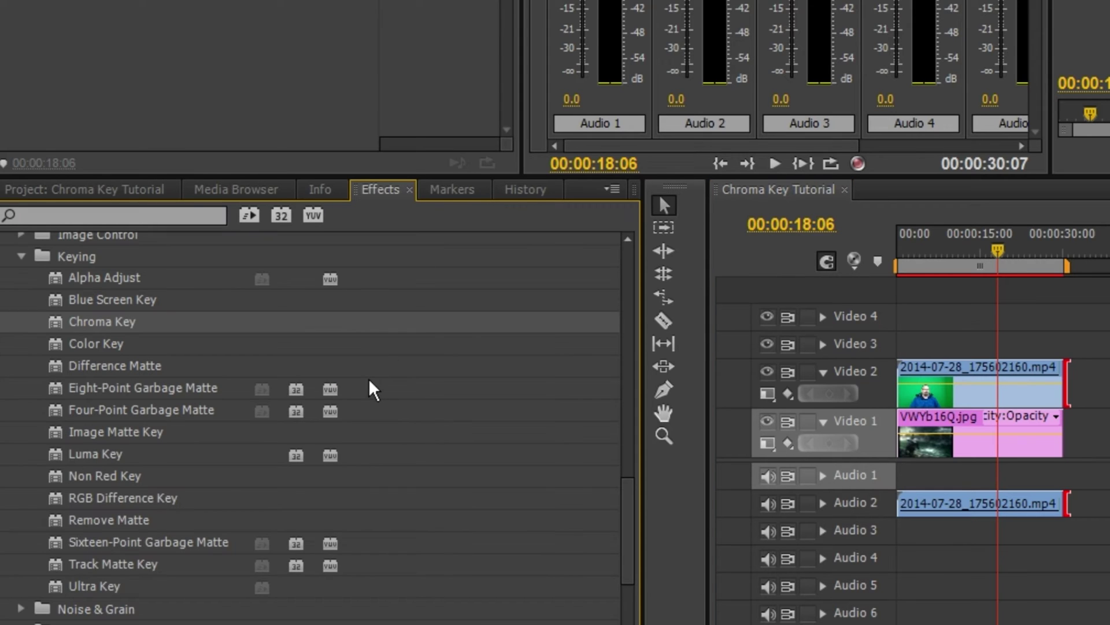
pyautogui.click(15, 256)
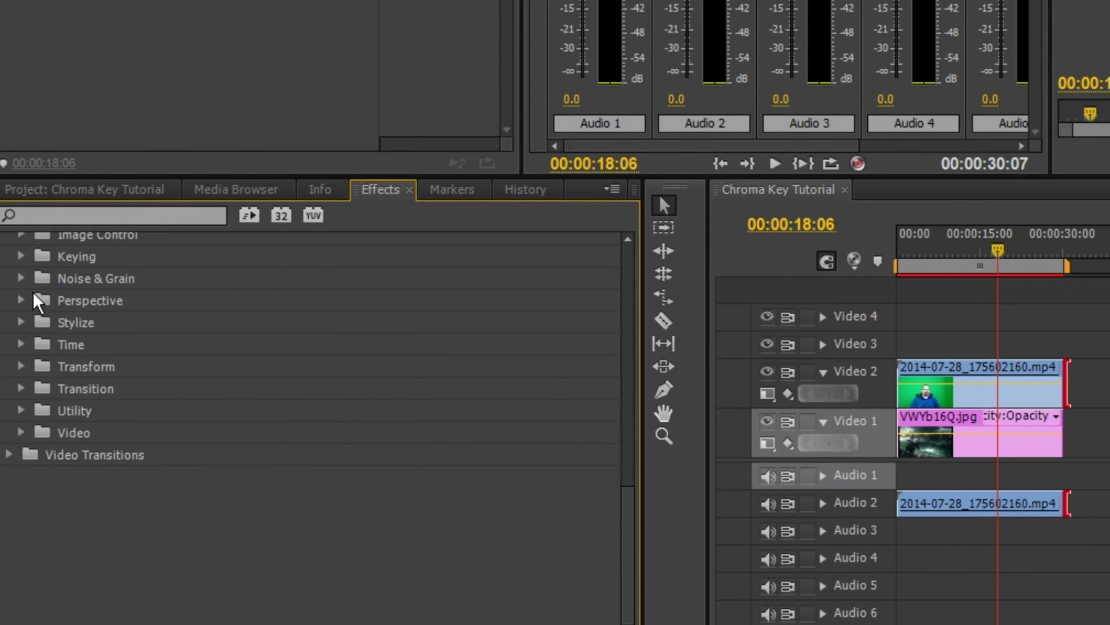
pyautogui.scroll(4, 33, 290)
pyautogui.click(19, 299)
pyautogui.click(9, 300)
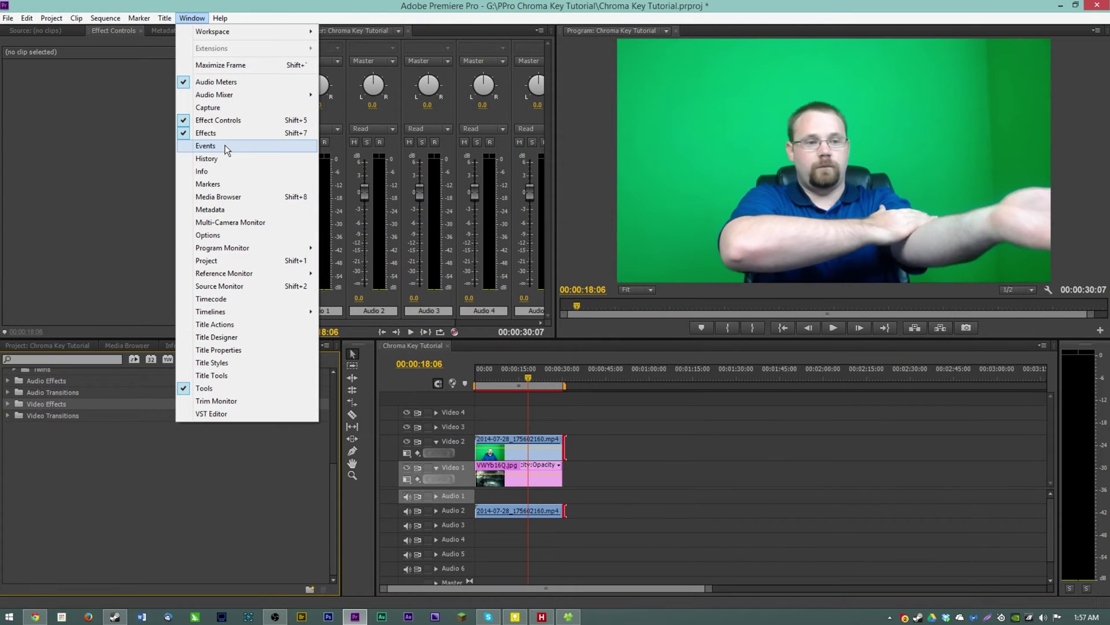
pyautogui.click(223, 146)
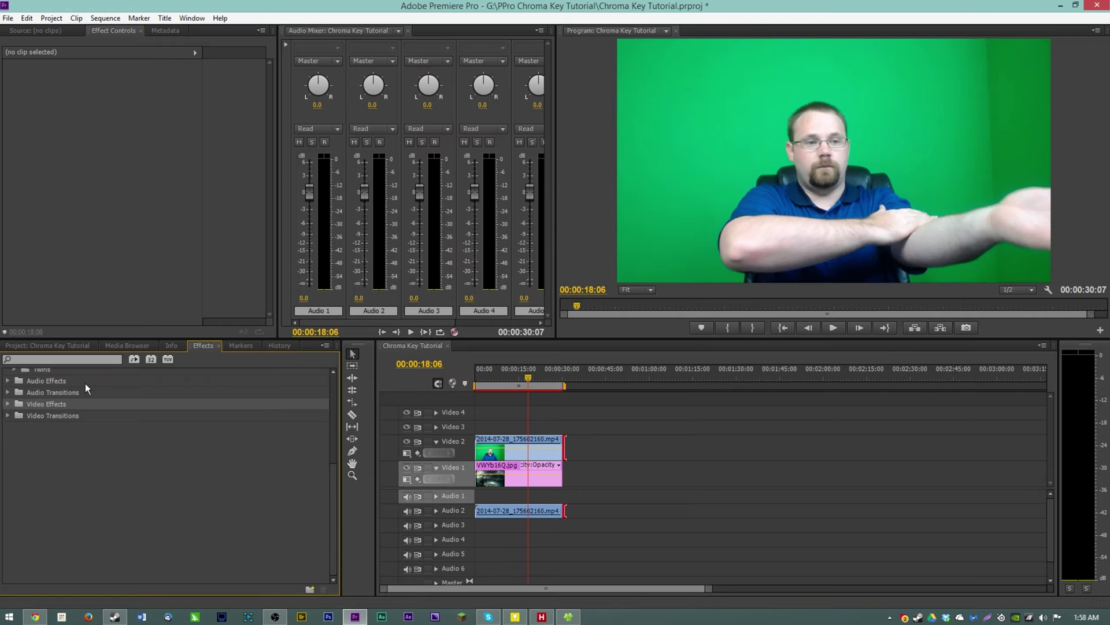
pyautogui.scroll(5, 26, 418)
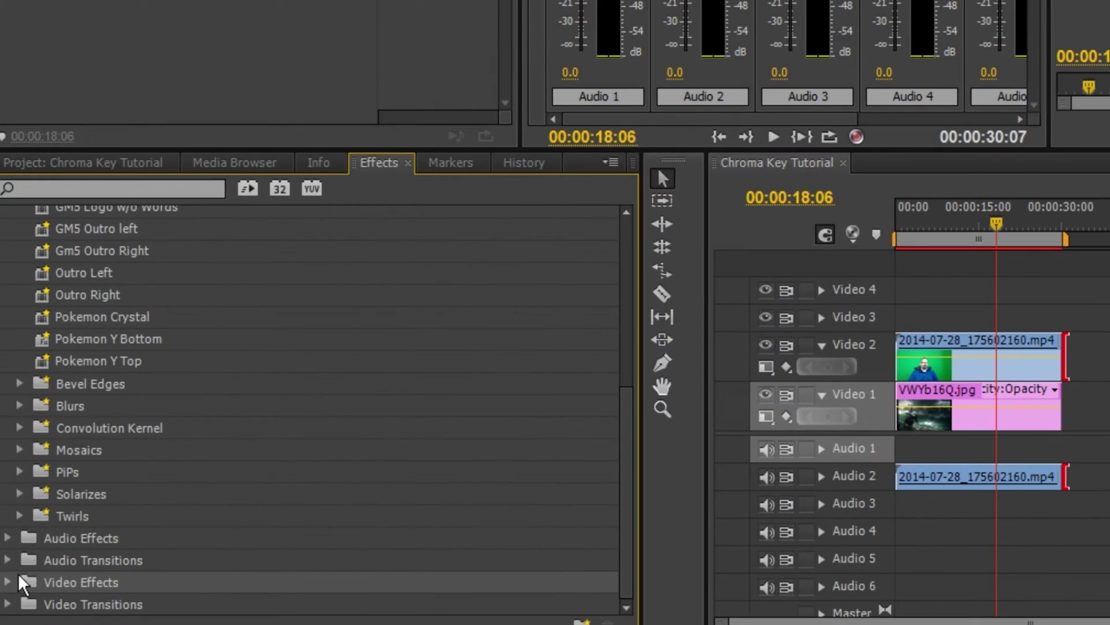
# Step: Drag Chroma Key from Video Effects > Keying onto the green-screen clip on Video 2
pyautogui.click(7, 582)
pyautogui.scroll(-5, 22, 588)
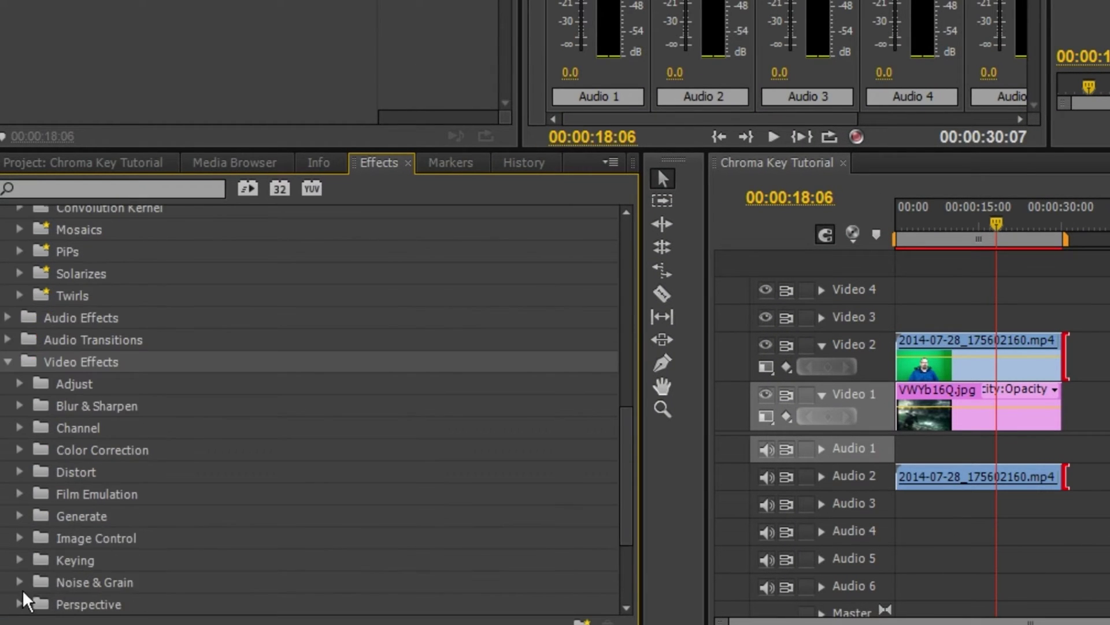
pyautogui.click(20, 449)
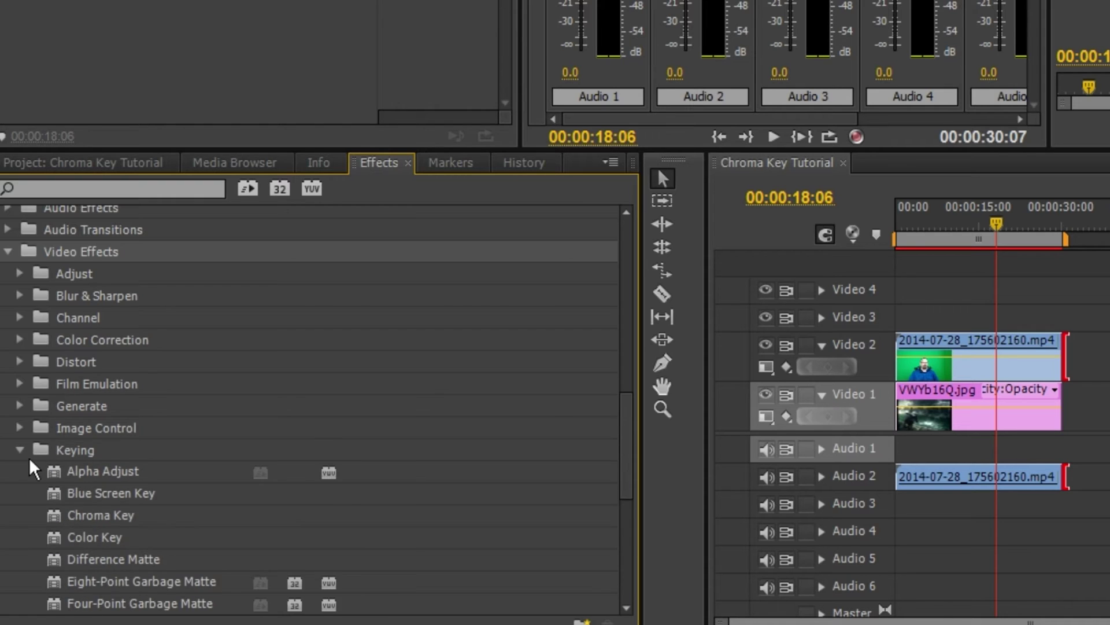
pyautogui.scroll(-2, 40, 549)
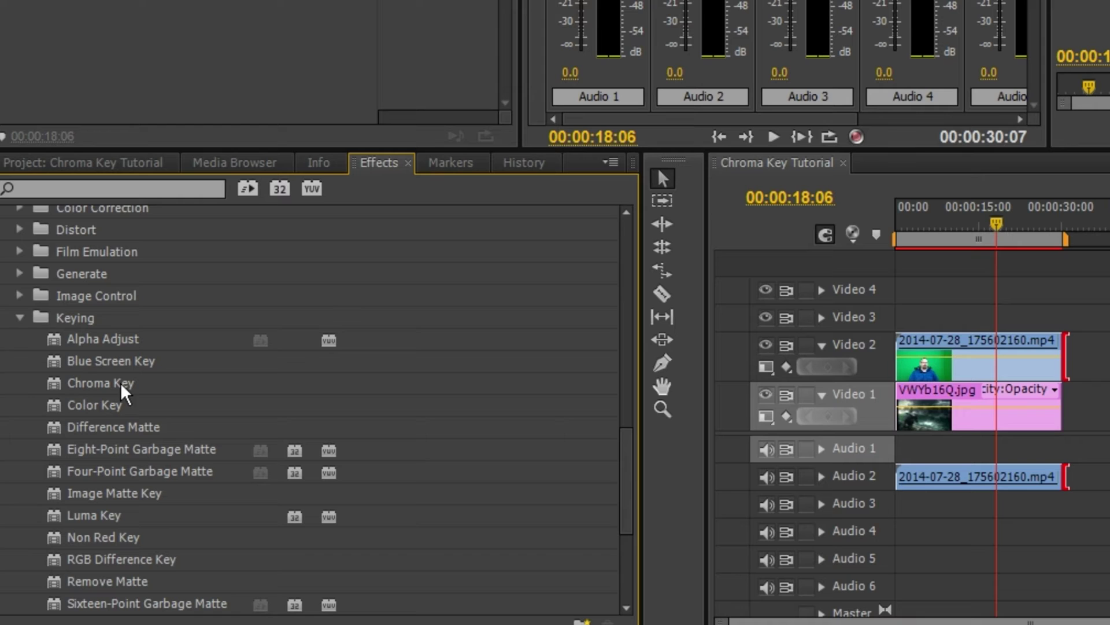
pyautogui.click(56, 387)
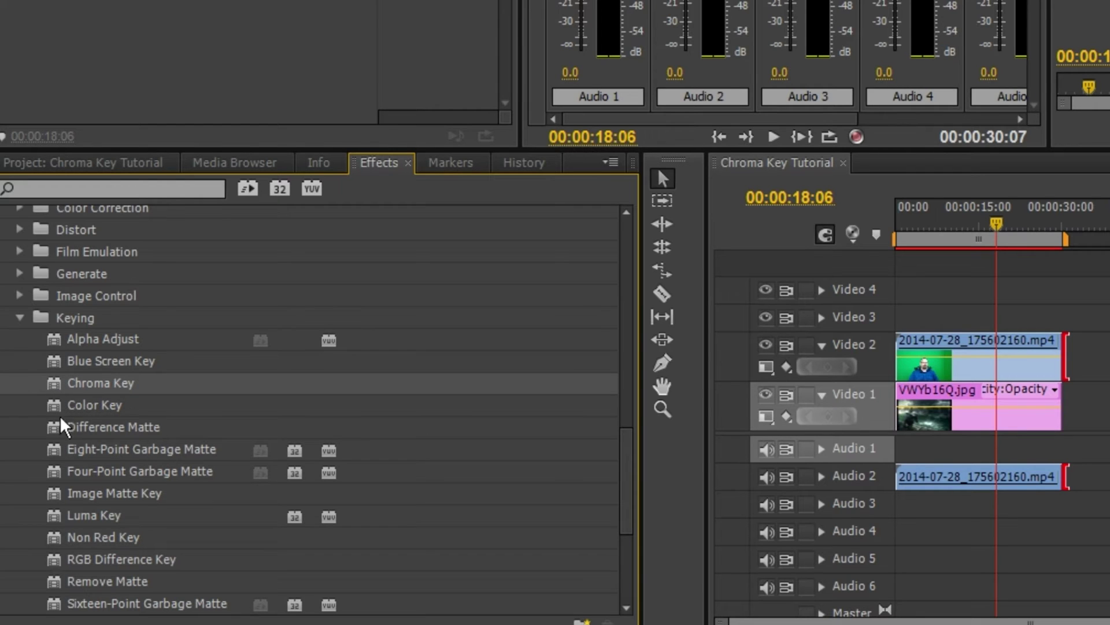
pyautogui.moveTo(61, 379); pyautogui.dragTo(1009, 364)
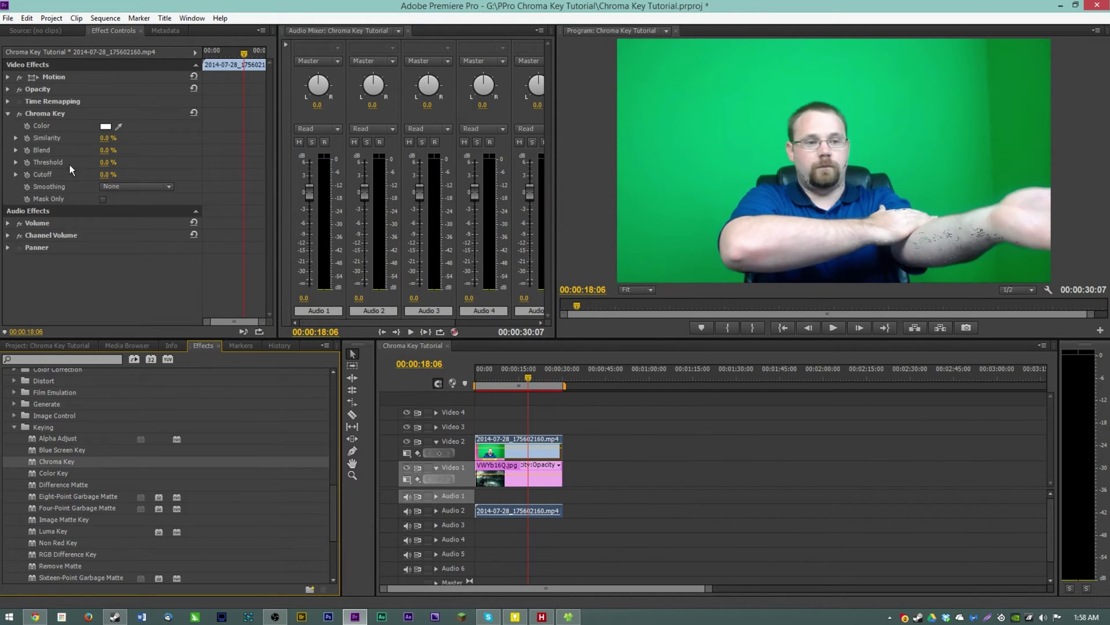
pyautogui.click(191, 18)
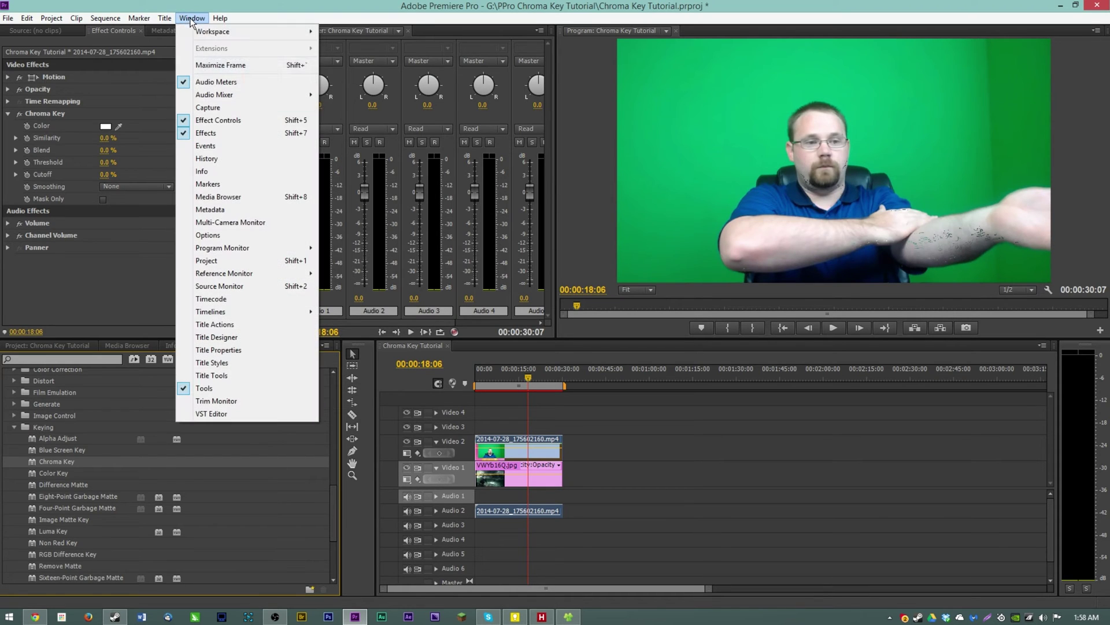
pyautogui.click(234, 115)
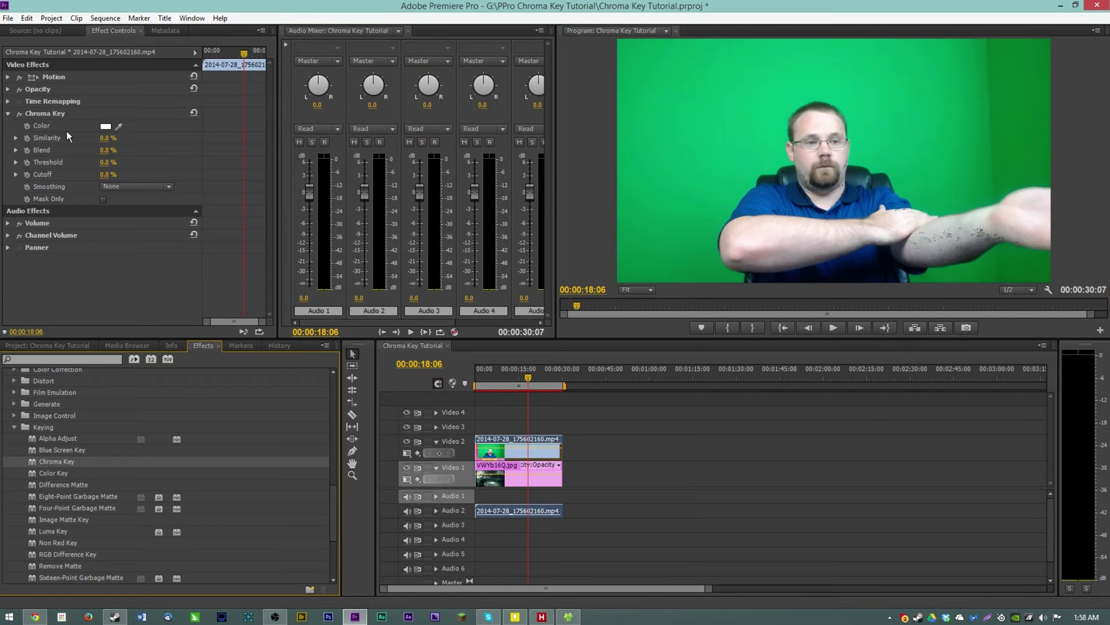
# Step: Sample the green backdrop in the Program monitor with the Chroma Key Color eyedropper
pyautogui.click(119, 127)
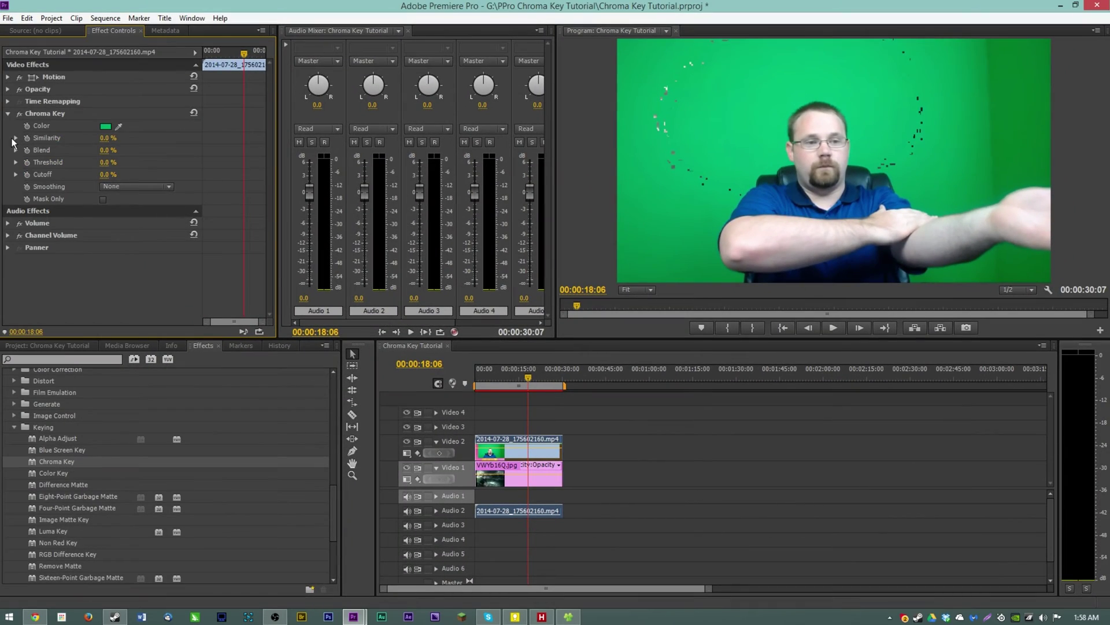
# Step: Adjust Chroma Key Similarity from about 40% upward, checking an earlier frame to judge the green fringe
pyautogui.click(16, 139)
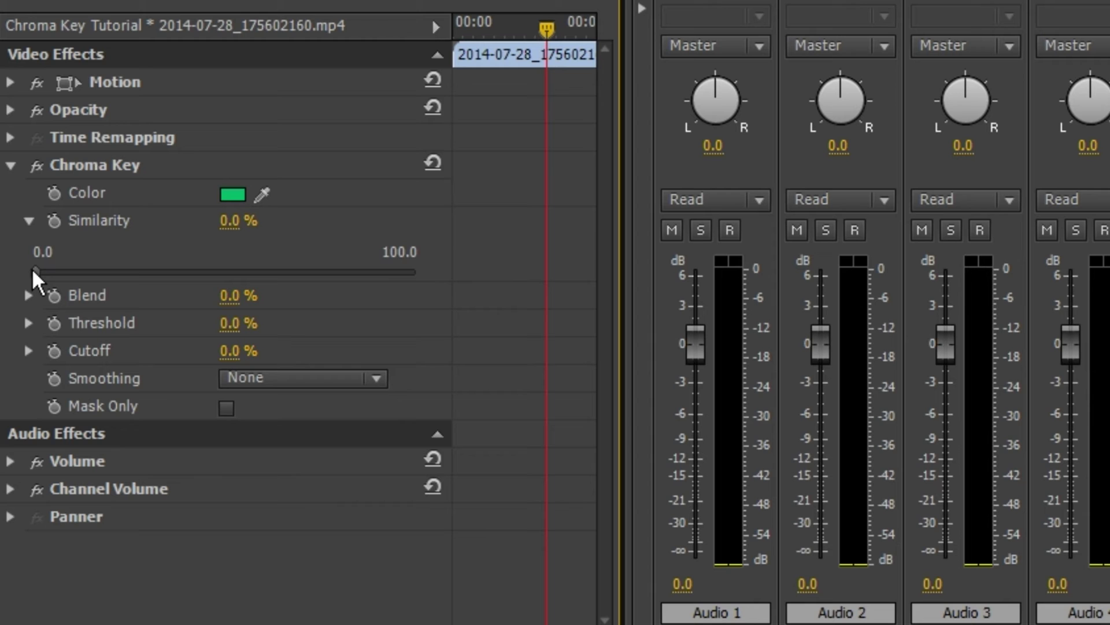
pyautogui.moveTo(33, 268); pyautogui.dragTo(609, 301)
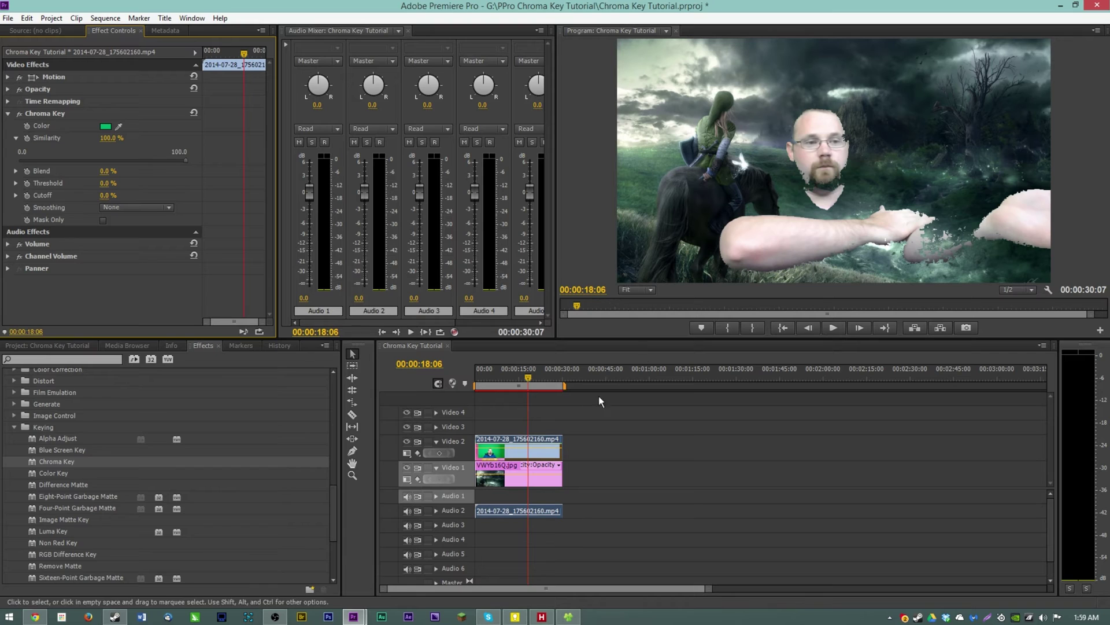
pyautogui.click(477, 372)
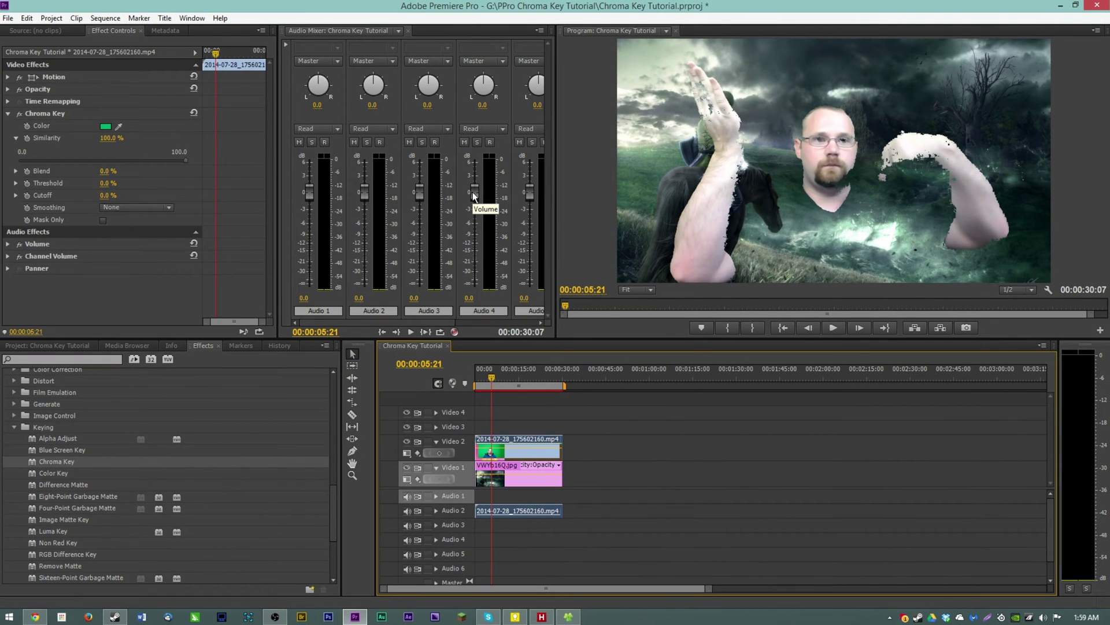
pyautogui.click(85, 156)
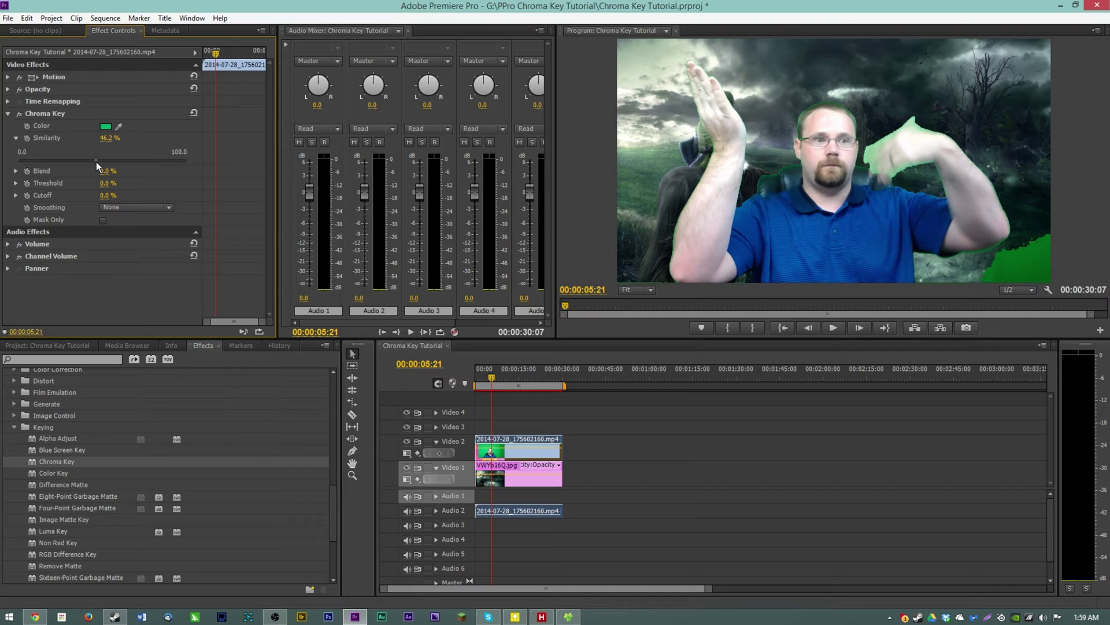
pyautogui.moveTo(96, 162); pyautogui.dragTo(117, 165)
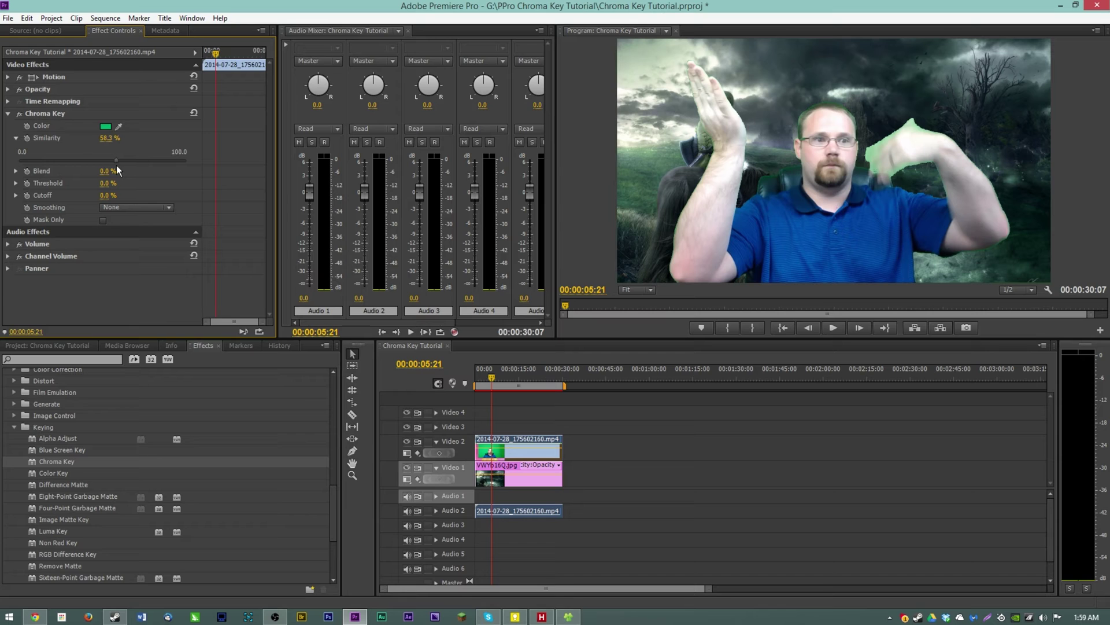
pyautogui.moveTo(117, 166)
pyautogui.mouseDown()
pyautogui.moveTo(106, 171)
pyautogui.moveTo(157, 168)
pyautogui.moveTo(127, 169)
pyautogui.mouseUp()
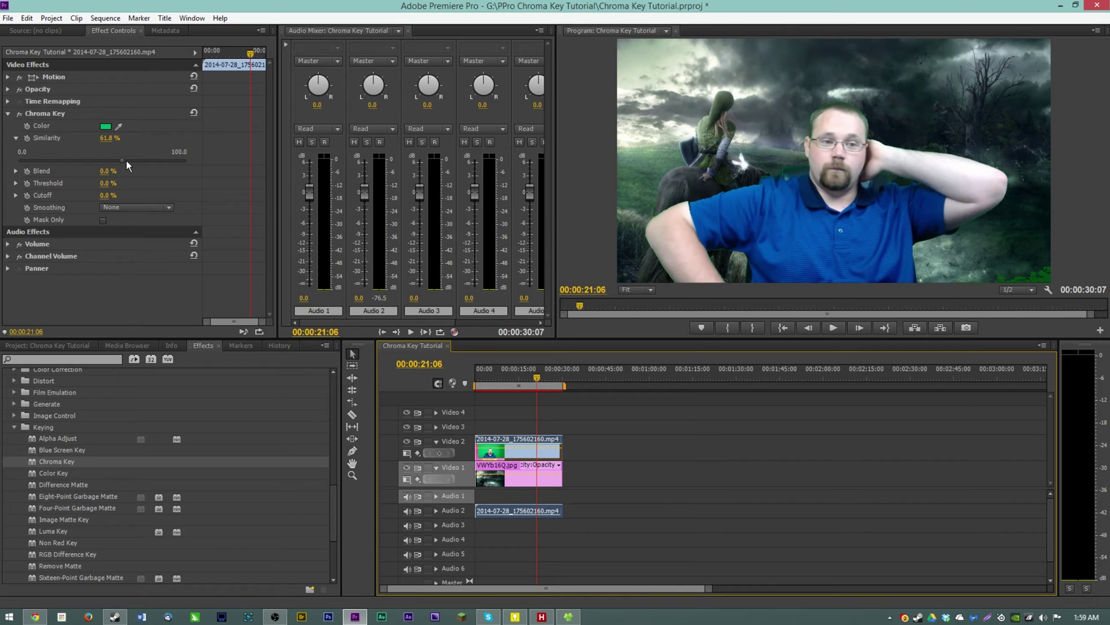
# Step: Fix Similarity at 61.8% and try several Blend amounts, settling on a slight 2.1%
pyautogui.moveTo(126, 161); pyautogui.dragTo(123, 167)
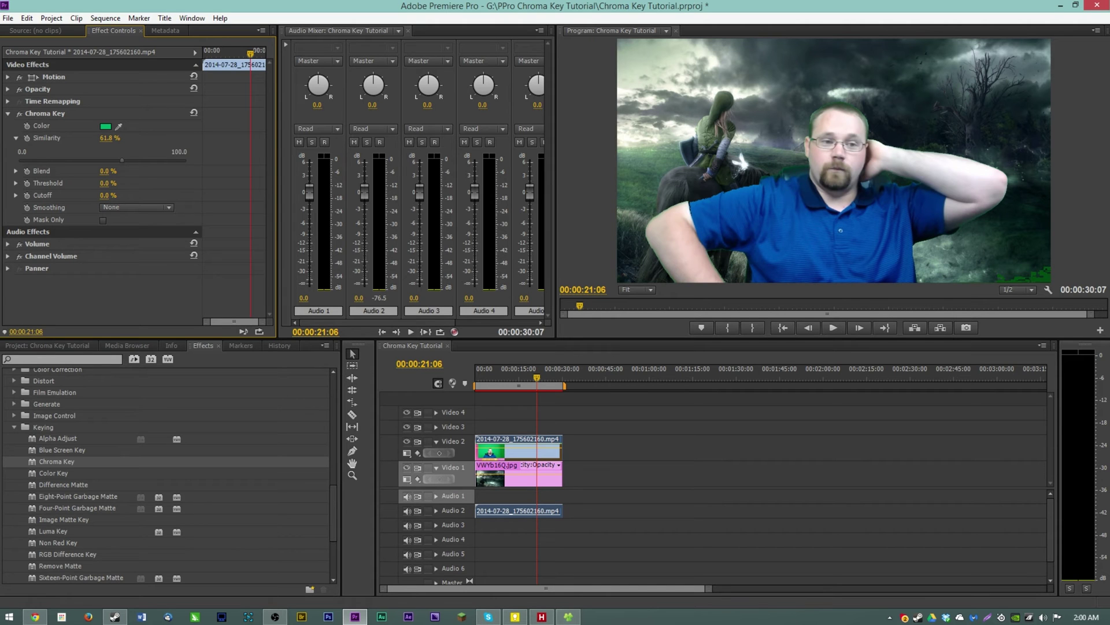
pyautogui.click(15, 173)
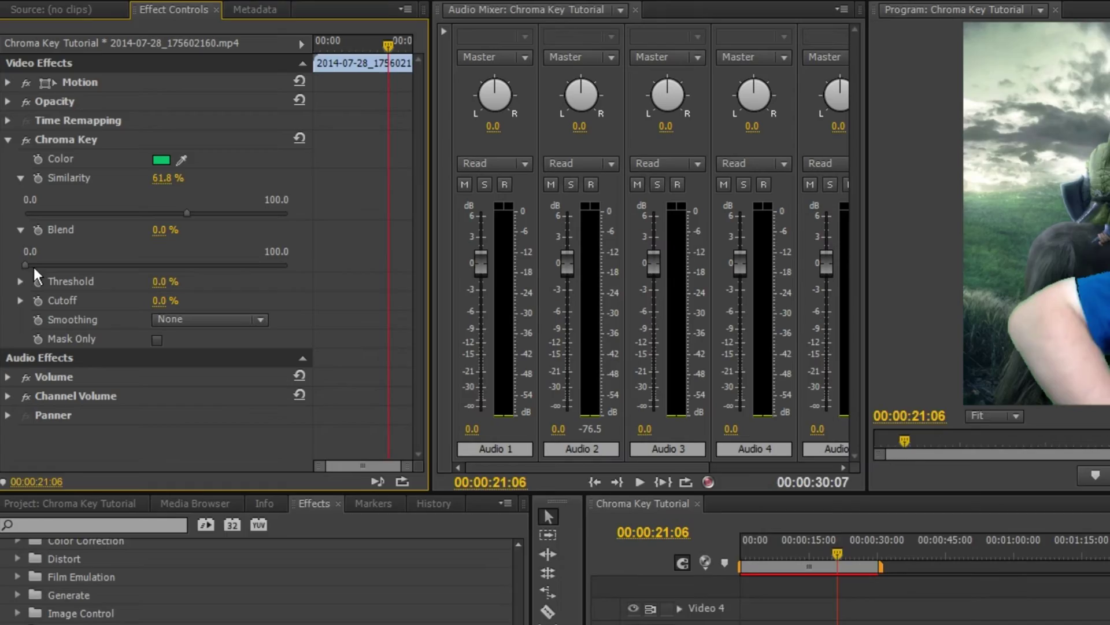
pyautogui.moveTo(20, 193); pyautogui.dragTo(21, 193)
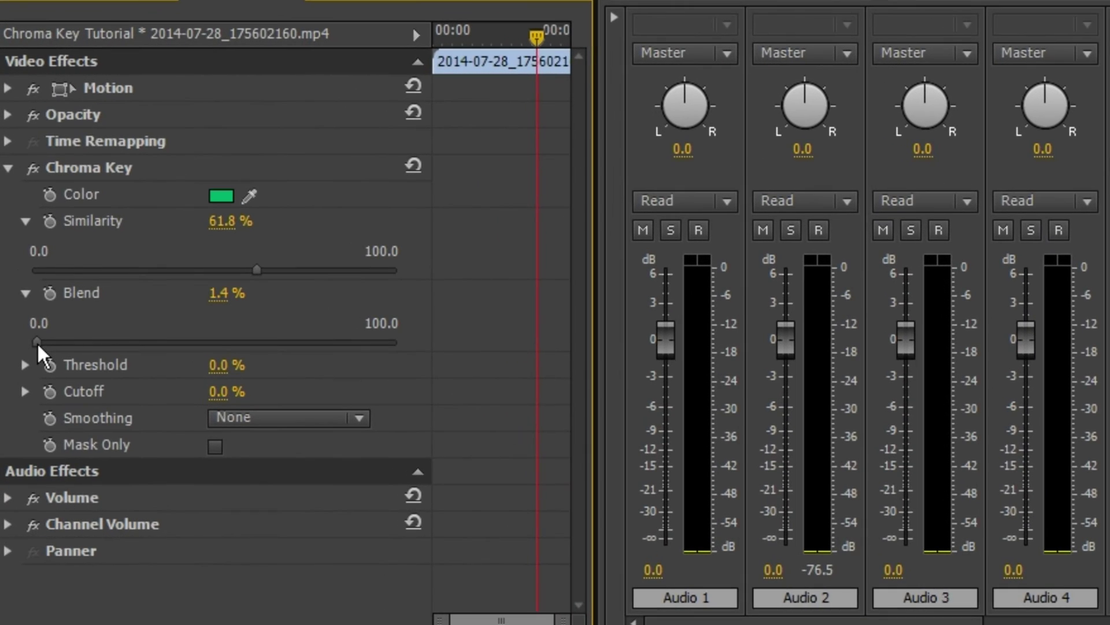
pyautogui.moveTo(37, 341); pyautogui.dragTo(94, 362)
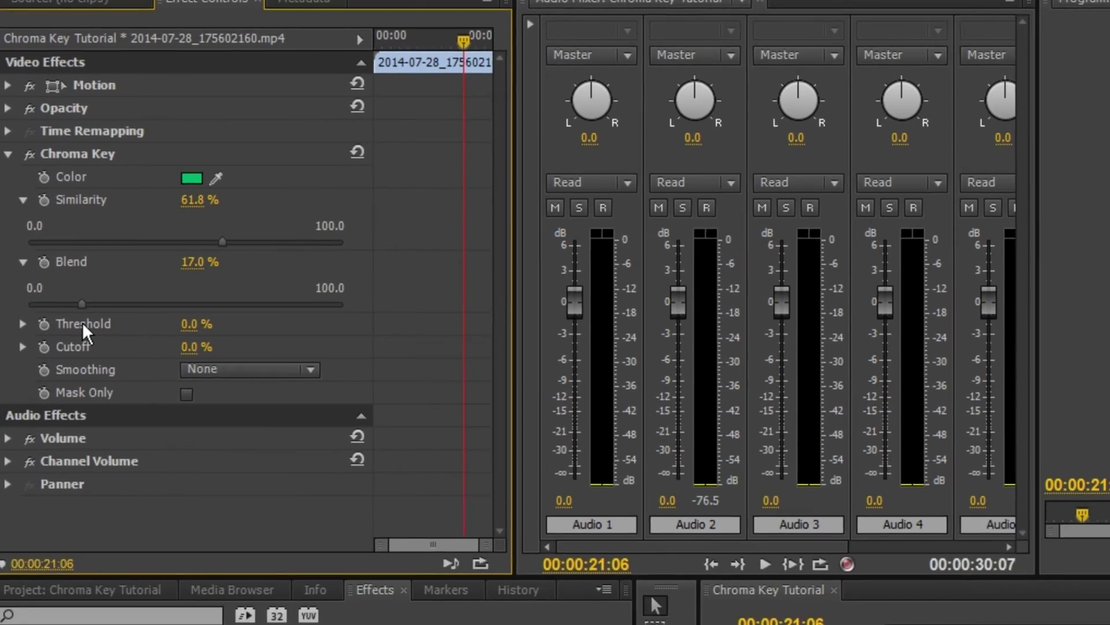
pyautogui.moveTo(83, 322); pyautogui.dragTo(52, 333)
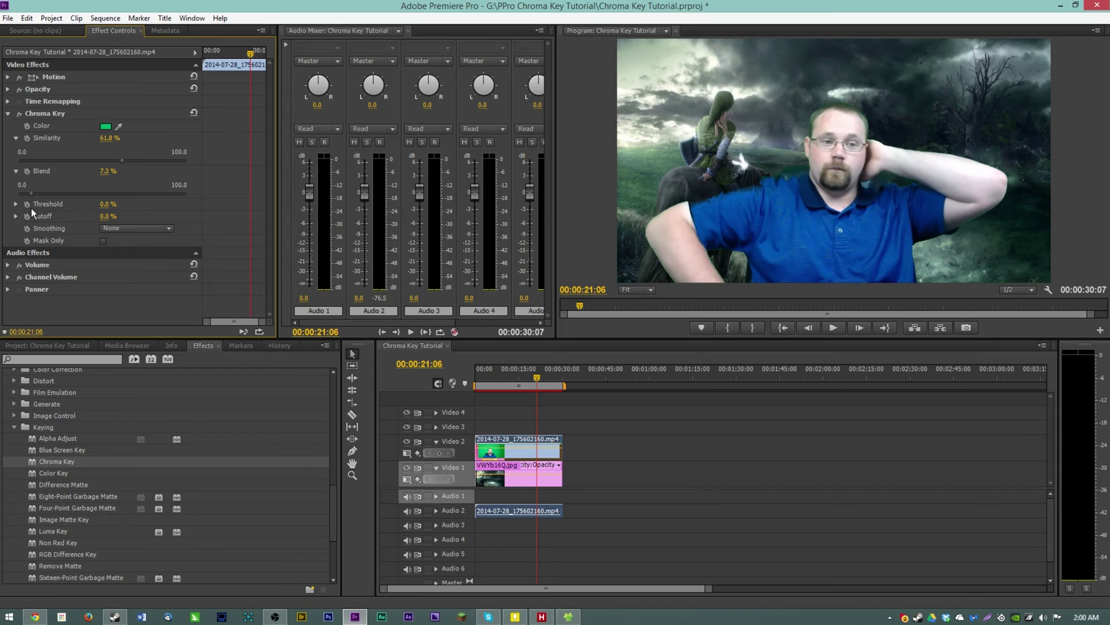
pyautogui.moveTo(32, 208)
pyautogui.mouseDown()
pyautogui.moveTo(13, 203)
pyautogui.moveTo(26, 204)
pyautogui.mouseUp()
# Step: Set Chroma Key Cutoff to 100.0% and Threshold to 97.0%
pyautogui.click(15, 205)
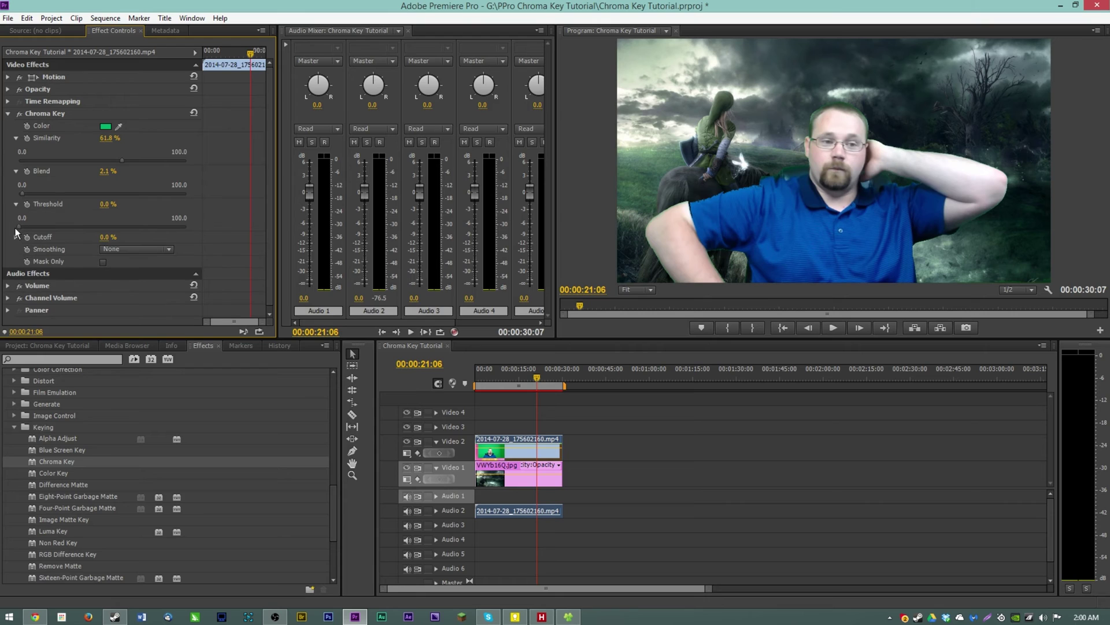
pyautogui.click(18, 237)
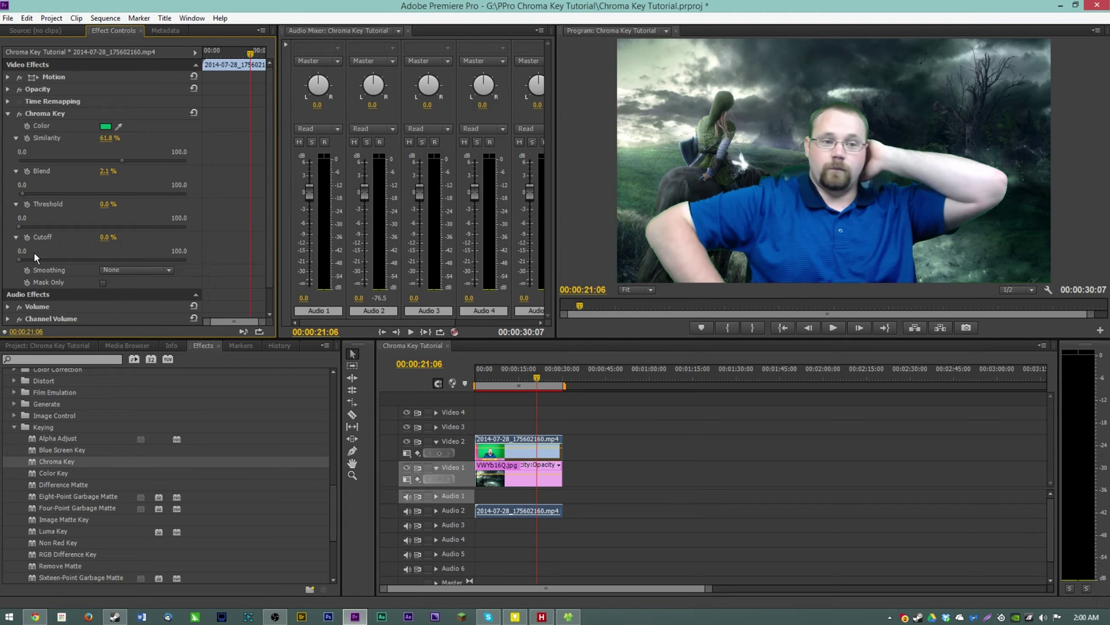
pyautogui.moveTo(19, 260); pyautogui.dragTo(263, 272)
pyautogui.moveTo(21, 227); pyautogui.dragTo(127, 245)
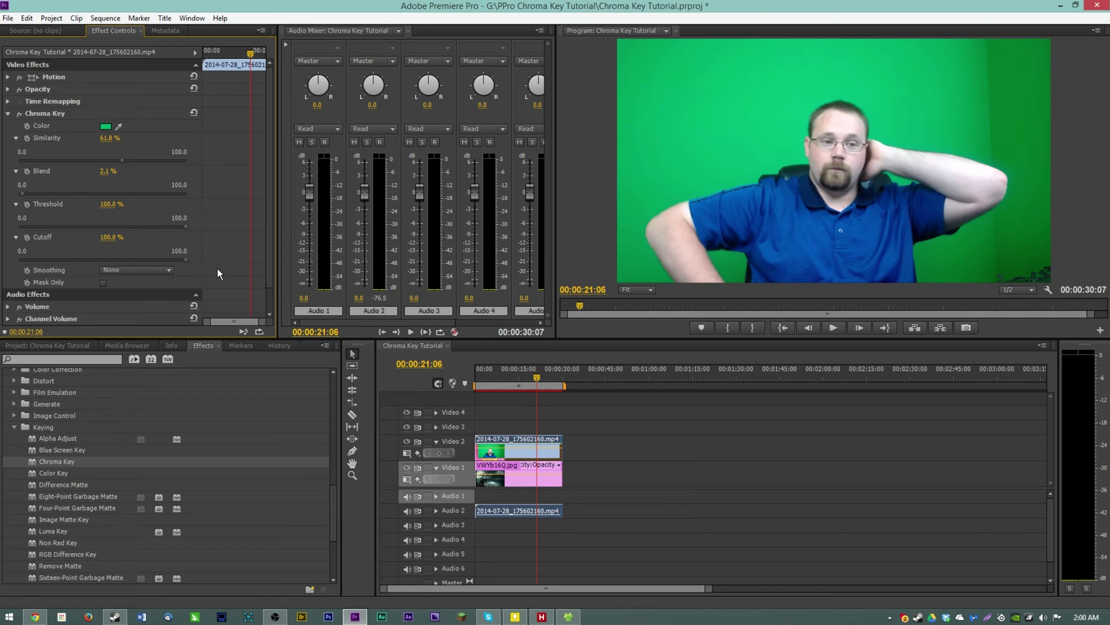
pyautogui.hotkey('ctrl', 'z')
pyautogui.hotkey('ctrl', 'z')
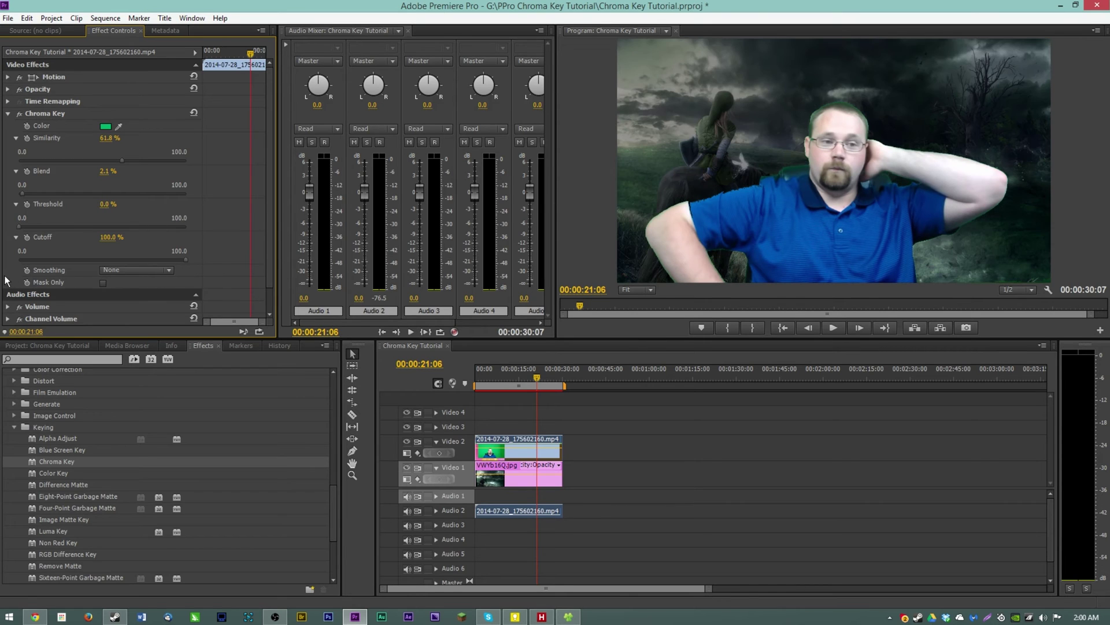
pyautogui.click(108, 227)
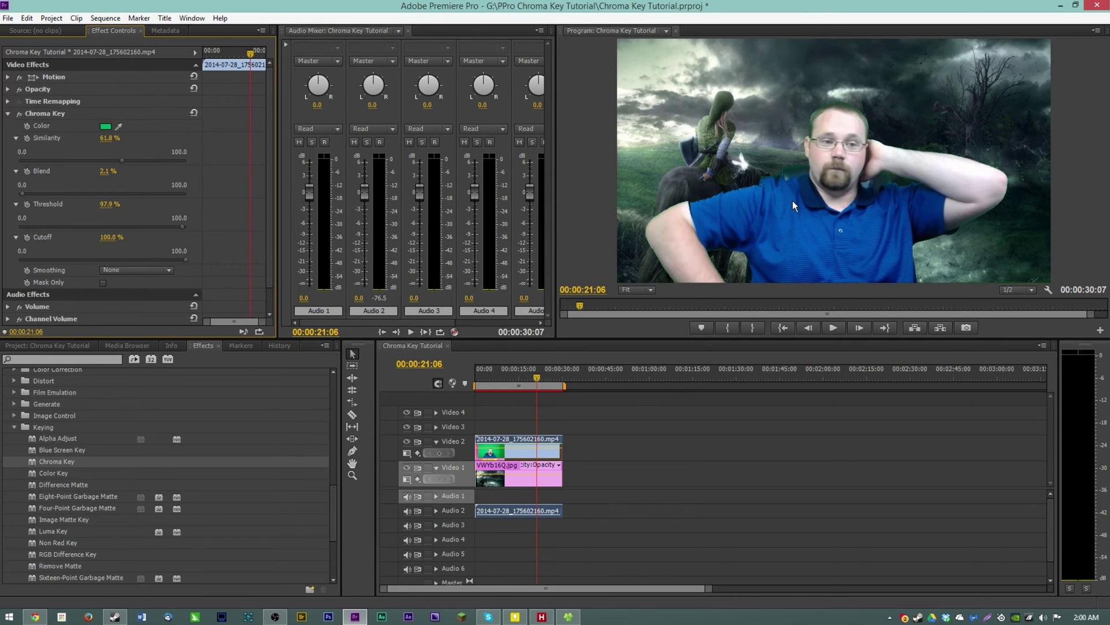
# Step: Set Chroma Key Smoothing to High and check the key at 00:00:13:06
pyautogui.click(115, 270)
pyautogui.click(131, 304)
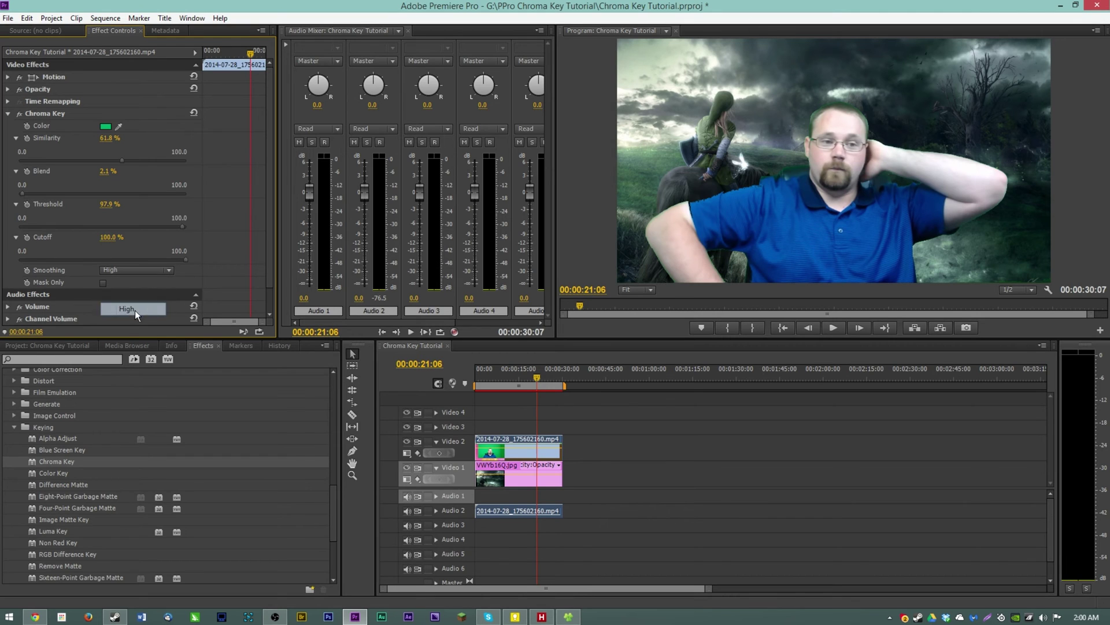
pyautogui.click(514, 377)
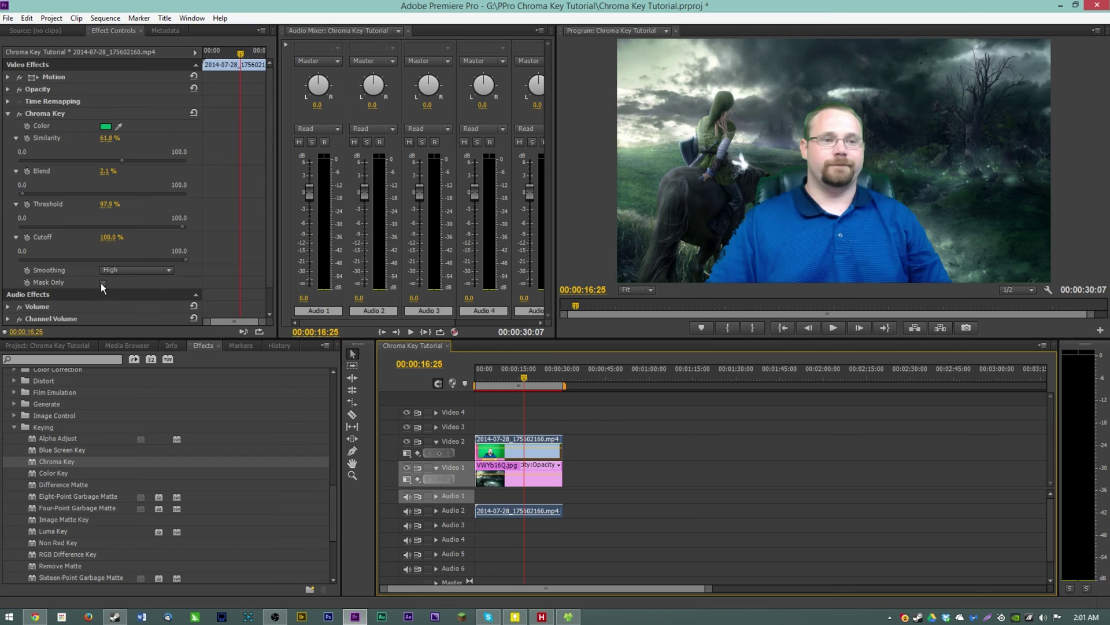
pyautogui.click(101, 283)
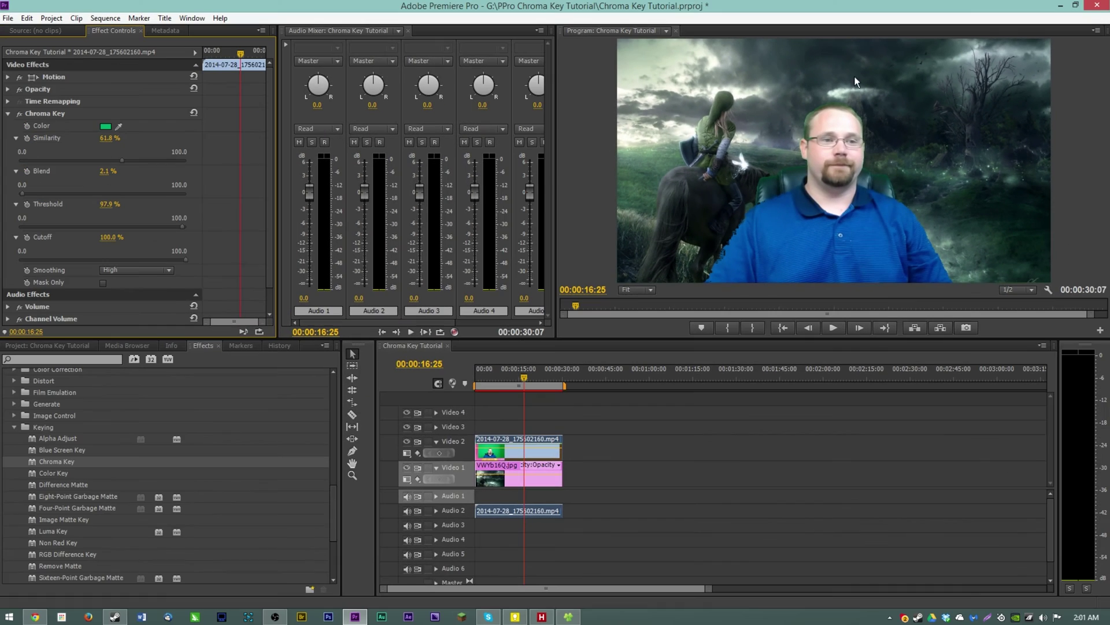
# Step: Move the playhead to 00:00:01:24 to review the keyed man over the landscape
pyautogui.click(480, 376)
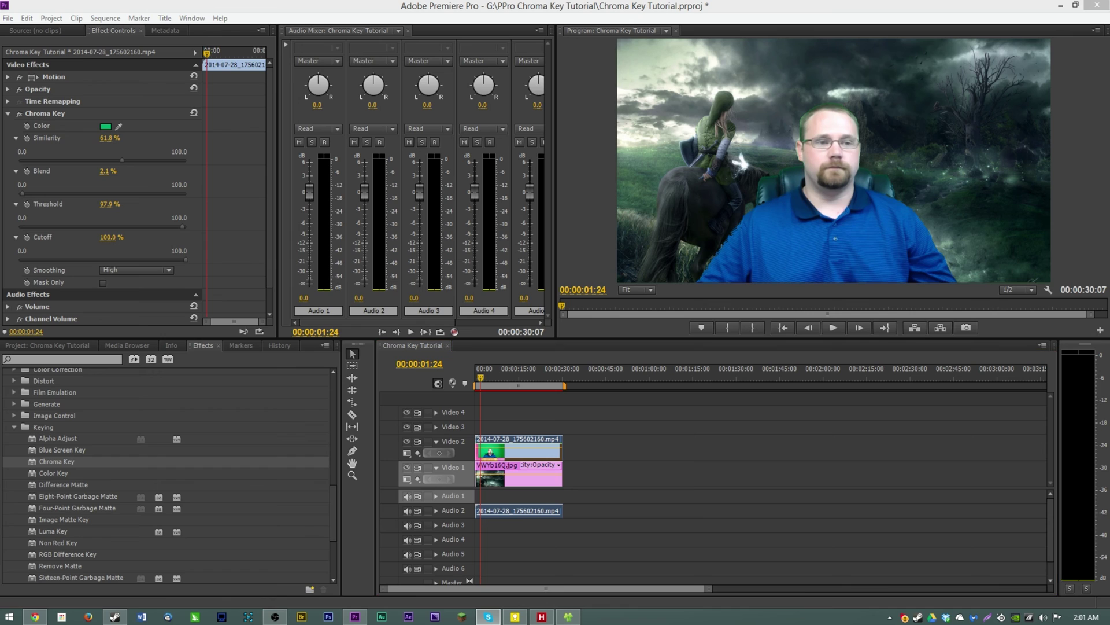